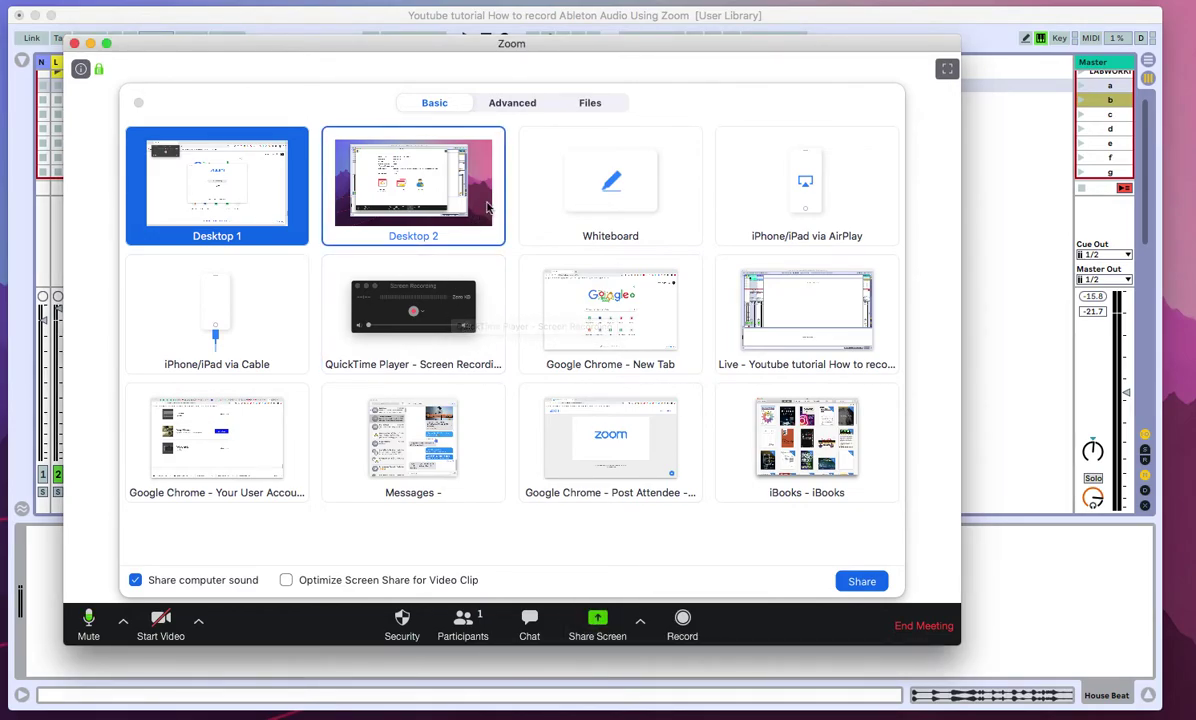
# Turn Zoom's 'Share computer sound' option off and back on
pyautogui.click(234, 580)
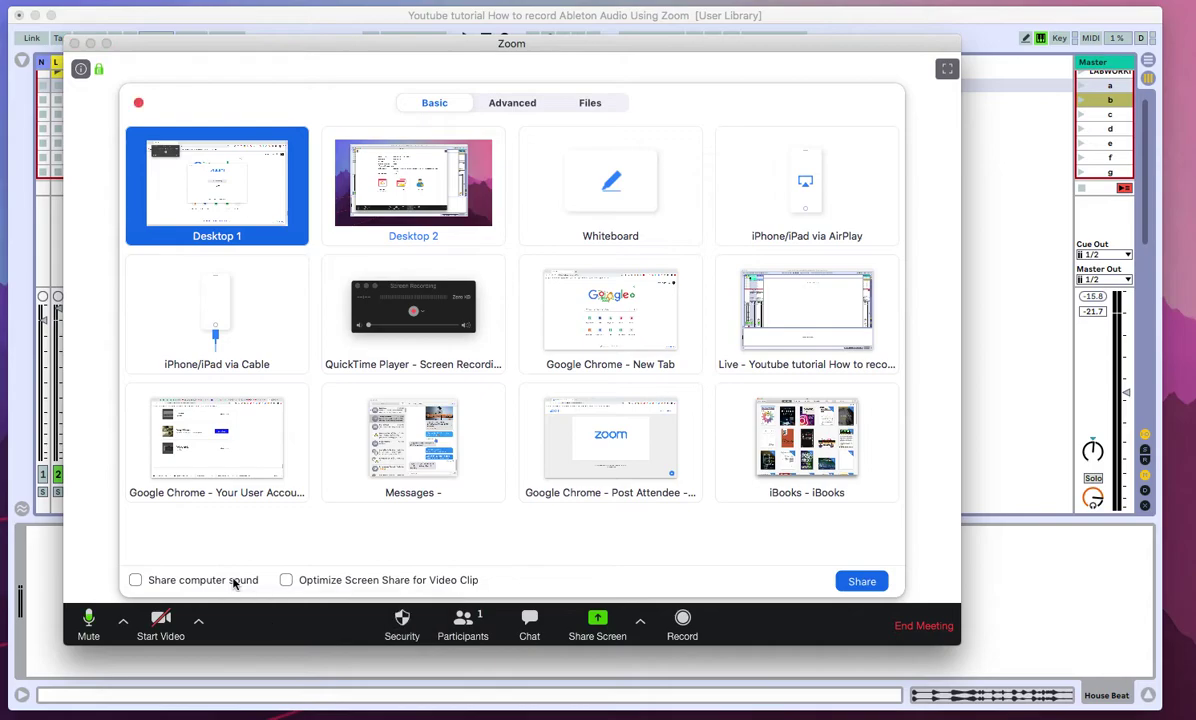
pyautogui.click(234, 582)
# Share Desktop 2, then set Ableton's Audio Output Device to ZoomAudioDevice
pyautogui.doubleClick(411, 197)
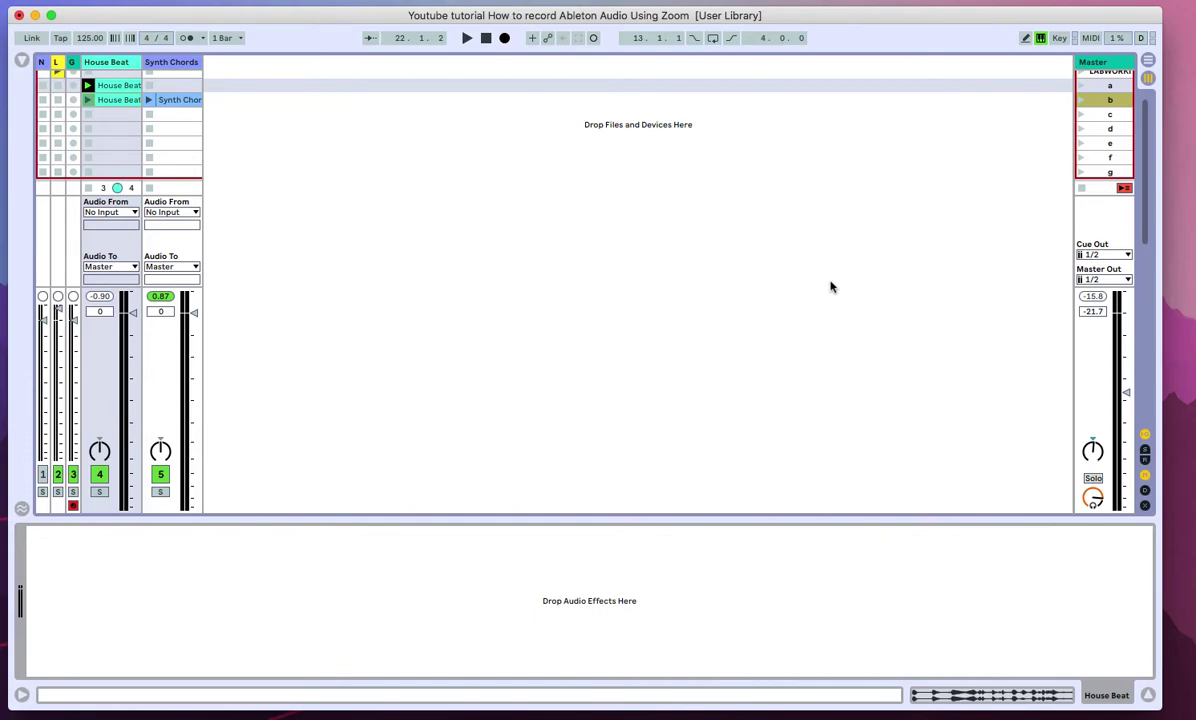
pyautogui.press('cmd+comma')
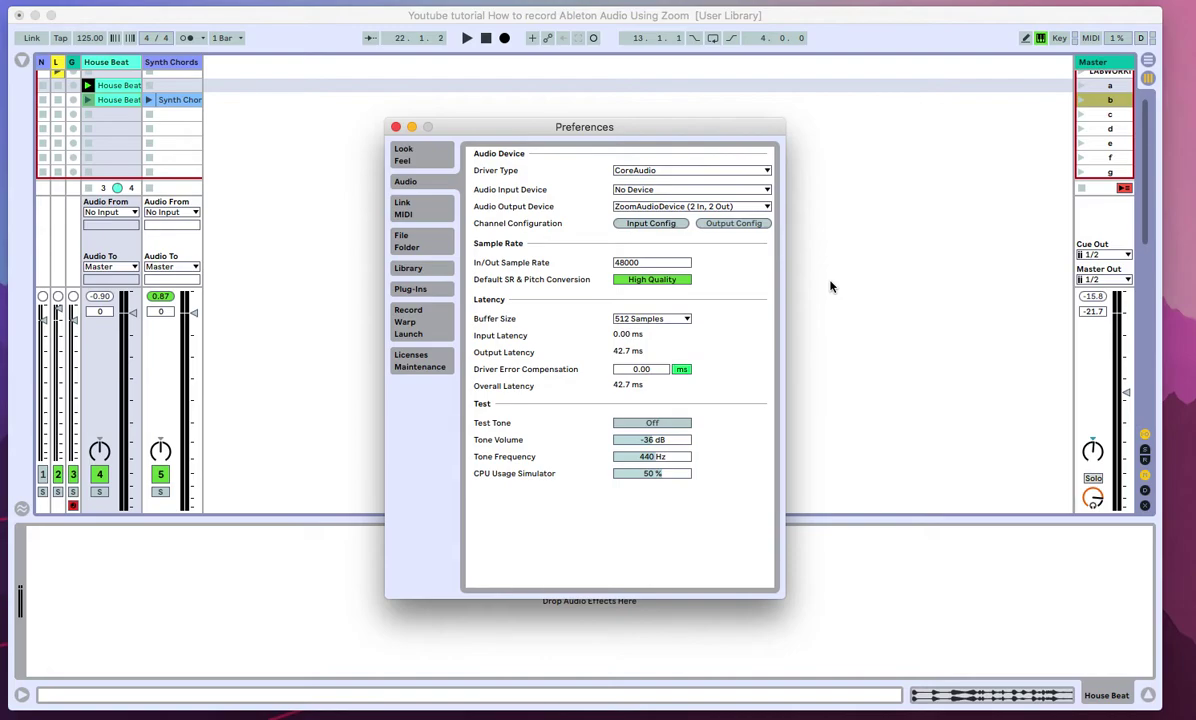
pyautogui.click(421, 155)
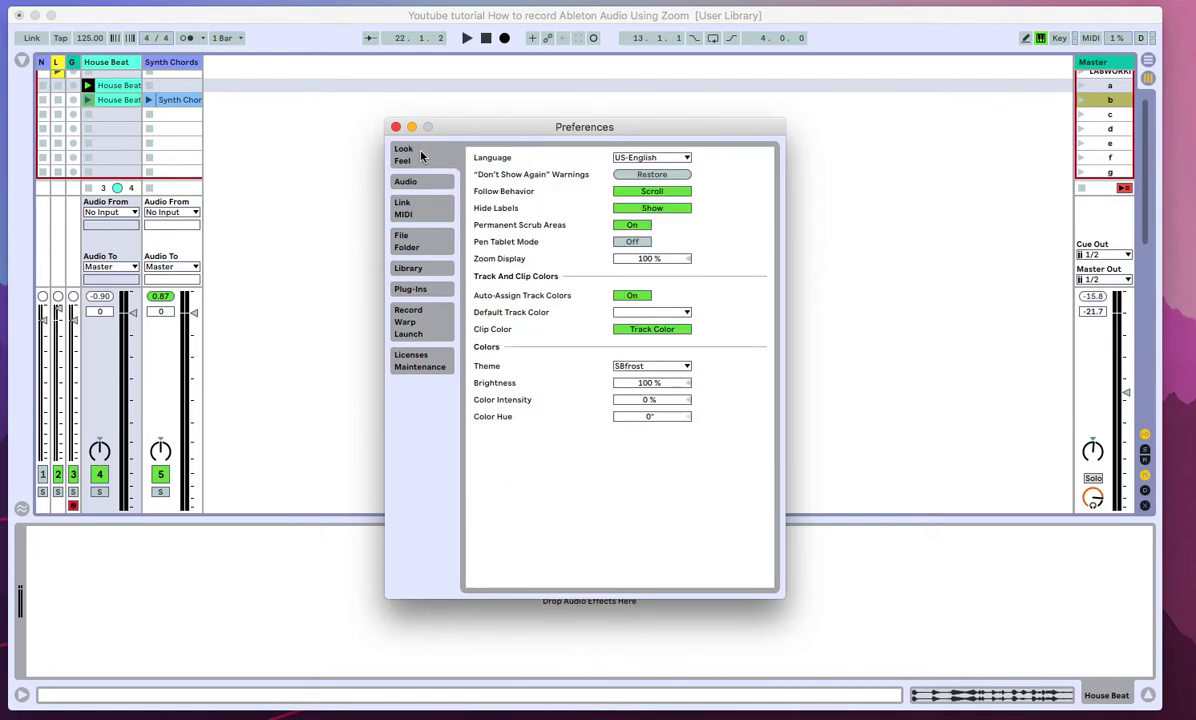
pyautogui.click(430, 183)
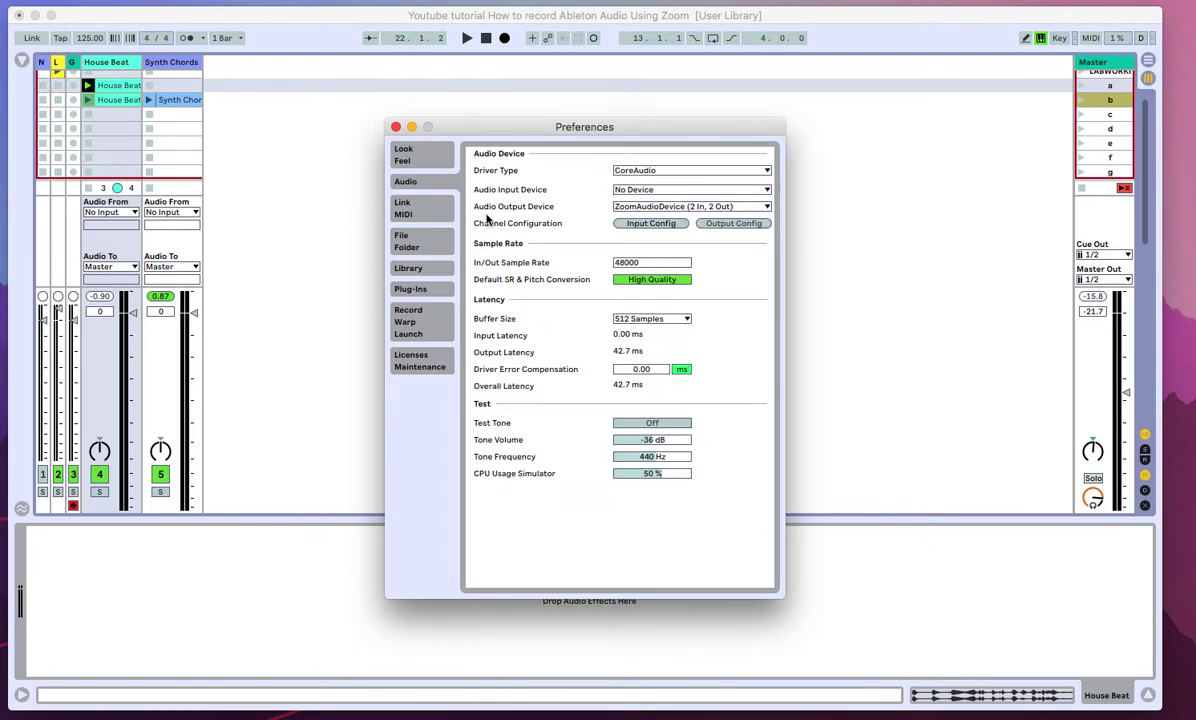
pyautogui.click(634, 207)
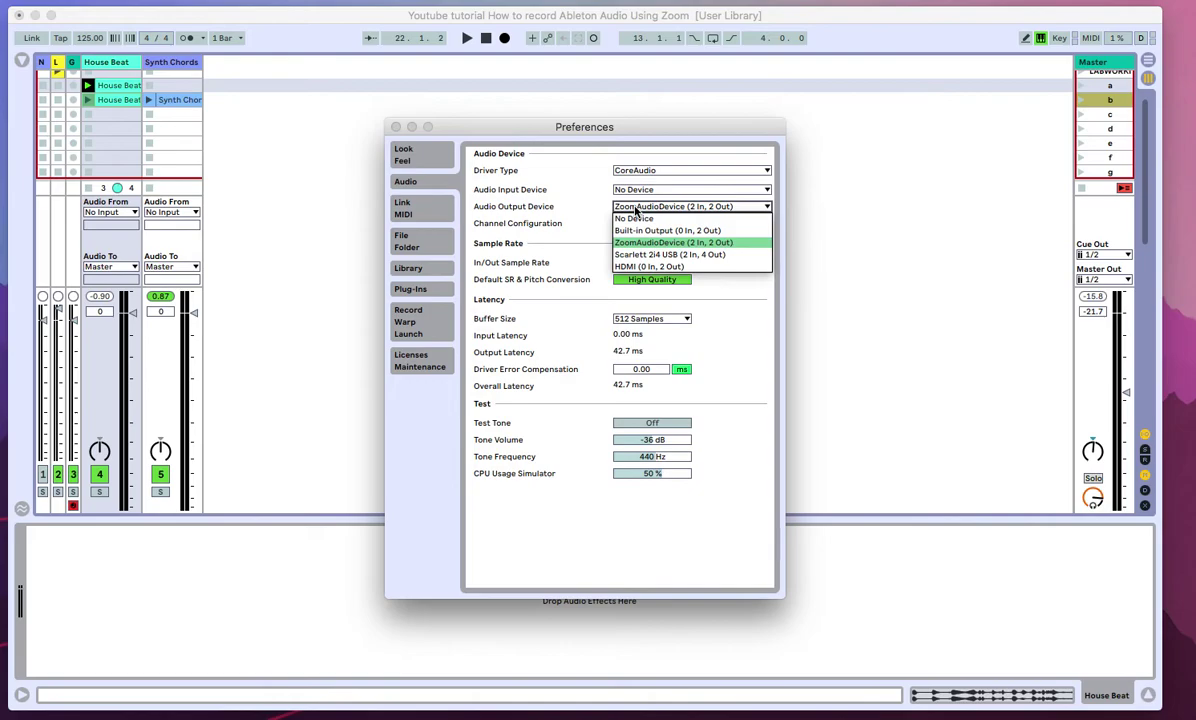
pyautogui.click(643, 242)
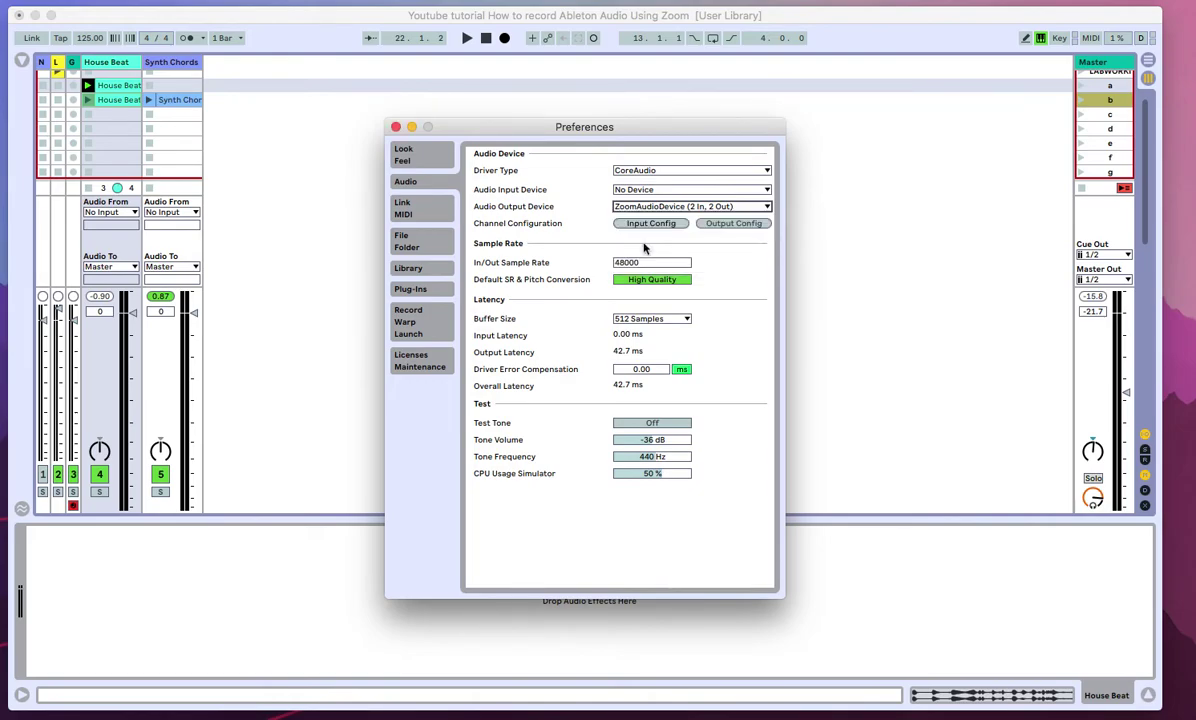
# Close Preferences, launch scene a, raise Master slightly, and switch to the second House Beat clip
pyautogui.click(396, 127)
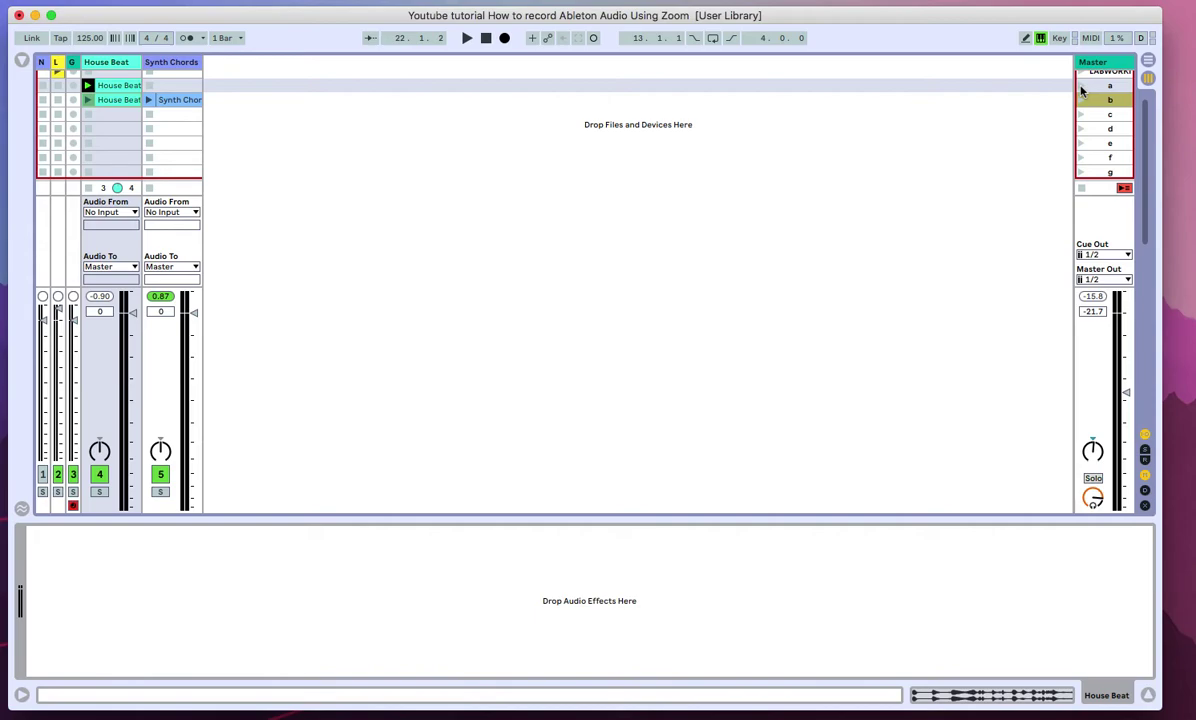
pyautogui.click(1081, 91)
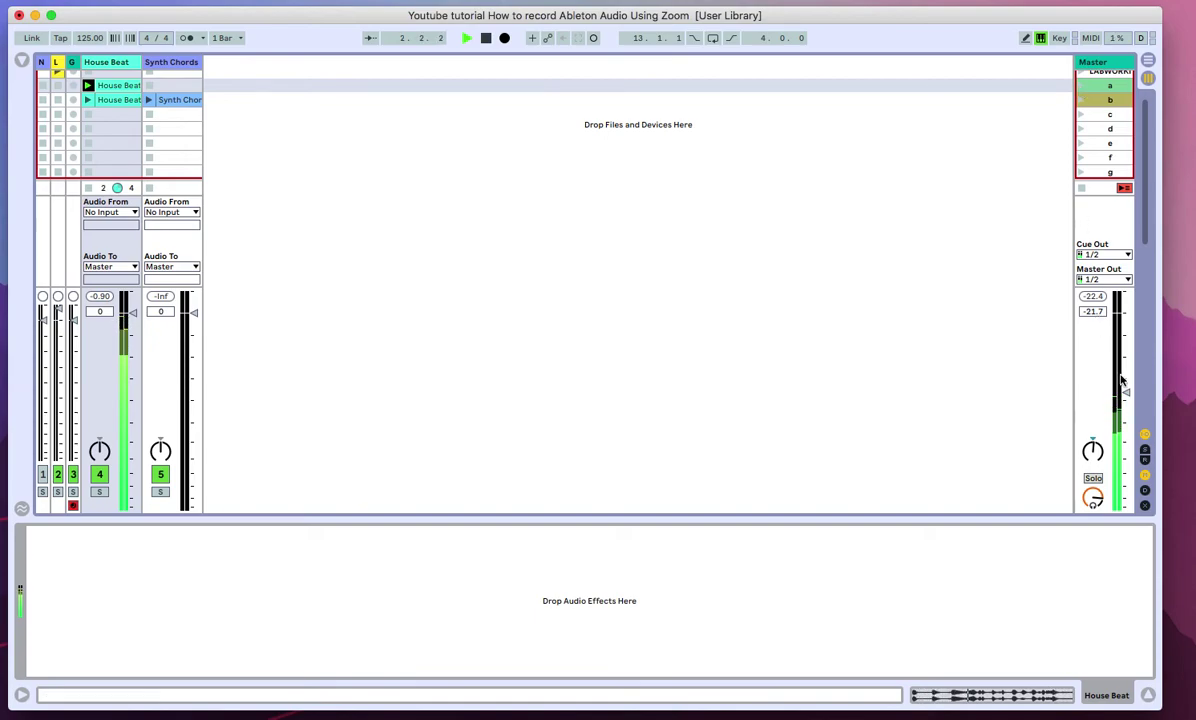
pyautogui.moveTo(1125, 393); pyautogui.dragTo(1125, 367)
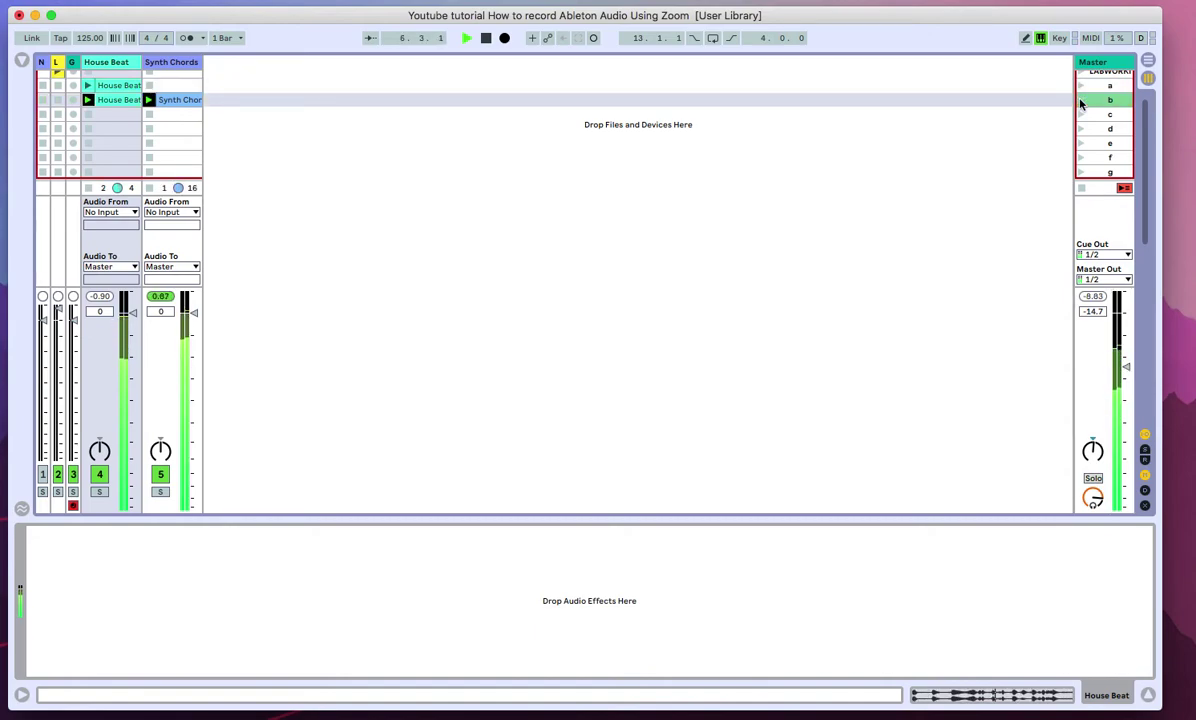
pyautogui.click(89, 115)
pyautogui.click(88, 100)
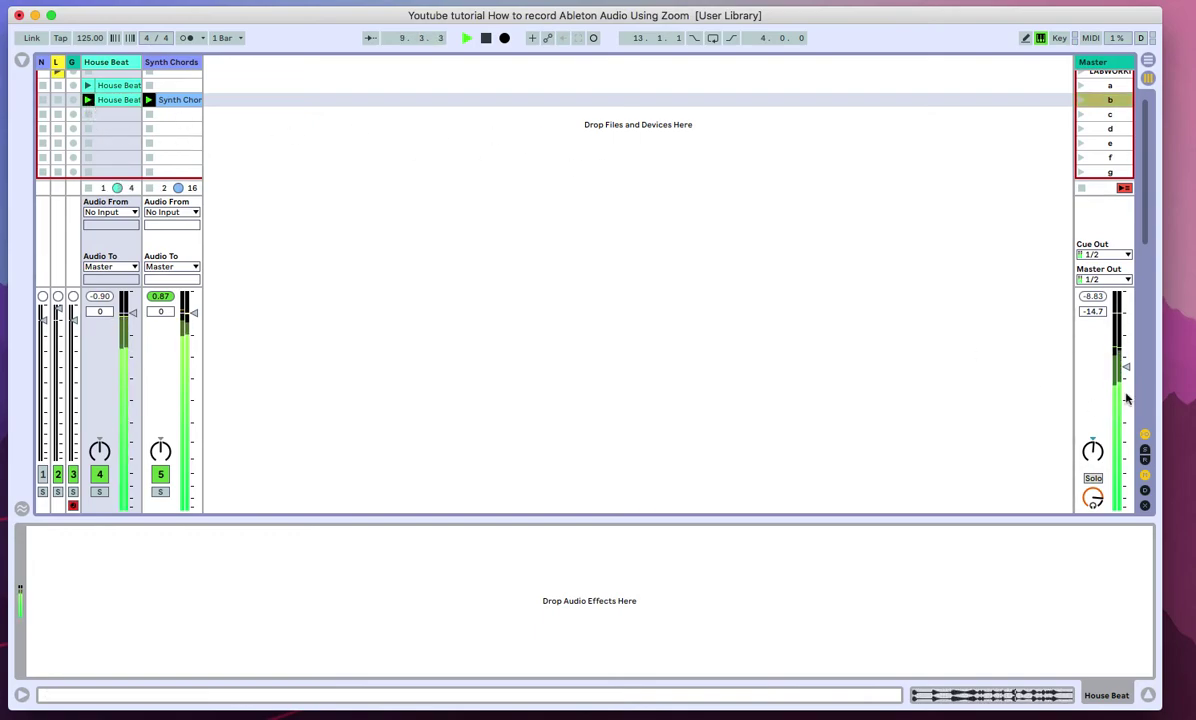
# Pull the Master track fader down to about -26.0 dB
pyautogui.moveTo(1125, 367); pyautogui.dragTo(1125, 408)
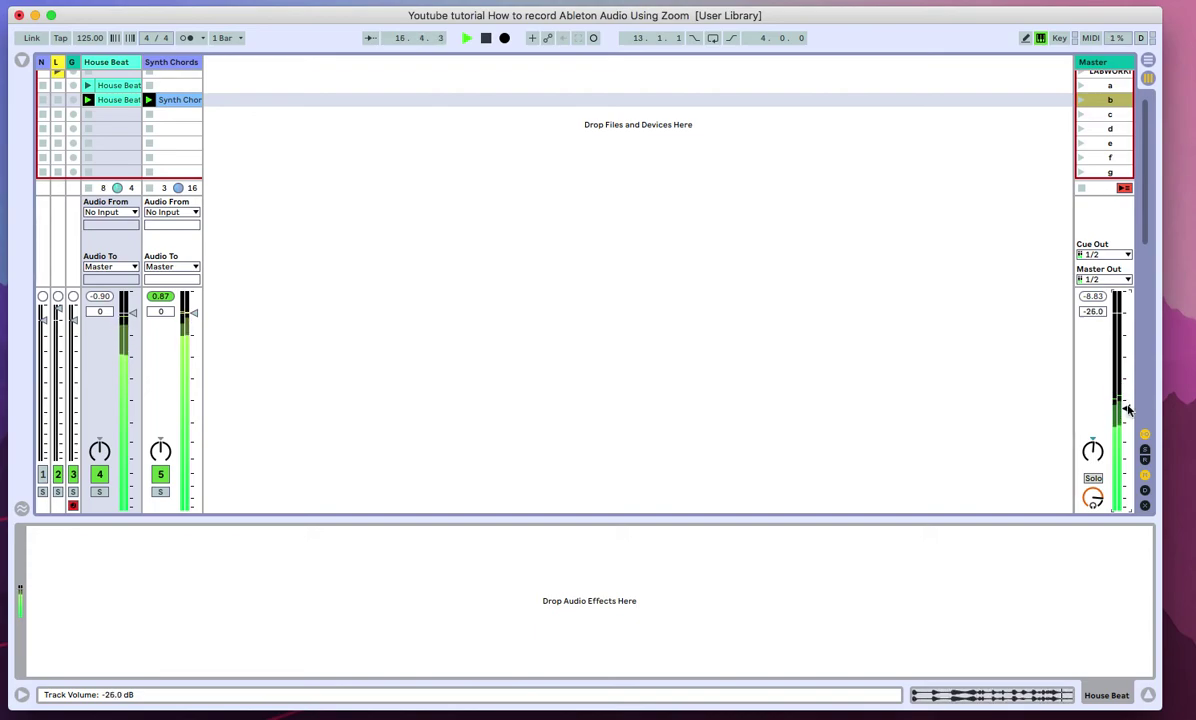